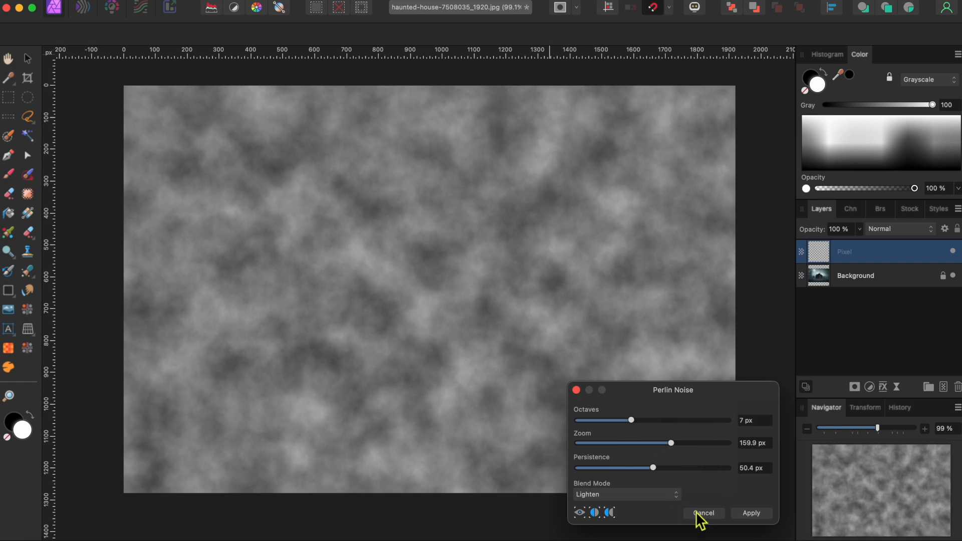
Apply the Perlin noise to the pixel layer and add a mask to that layer
left_click(751, 513)
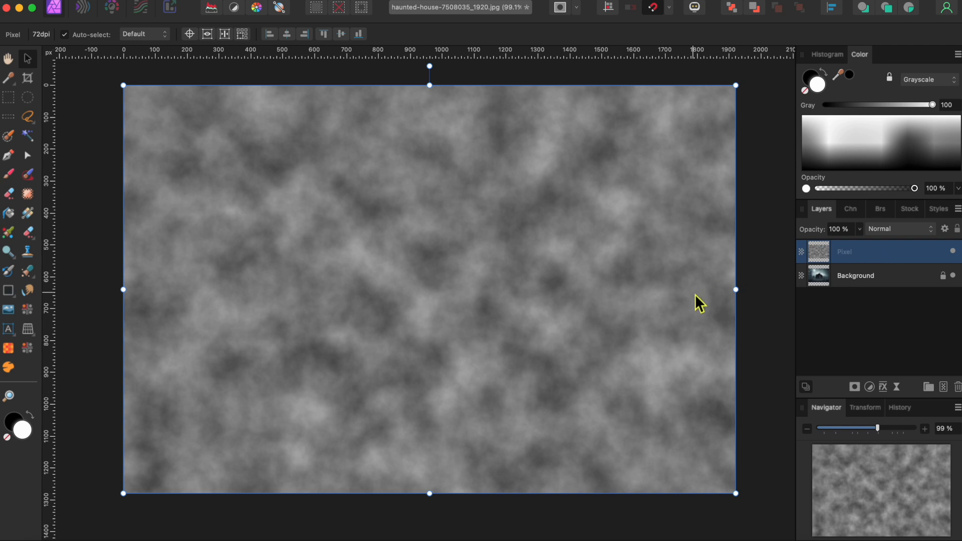
left_click(857, 389)
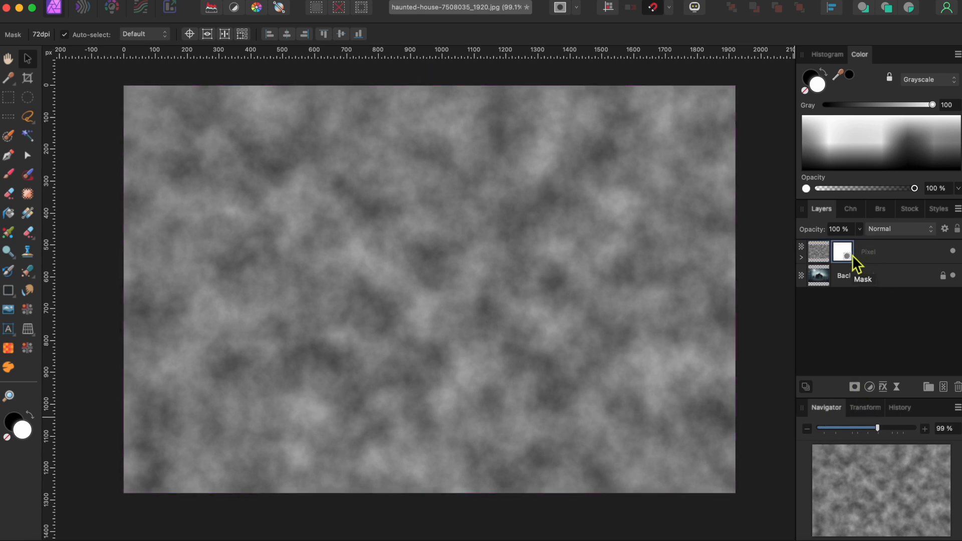
Draw a linear gradient on the mask from the image's bottom edge up to mid-house, with its midpoint lowered, so fog covers only the ground
left_click(28, 215)
left_click_drag(425, 494, 431, 317)
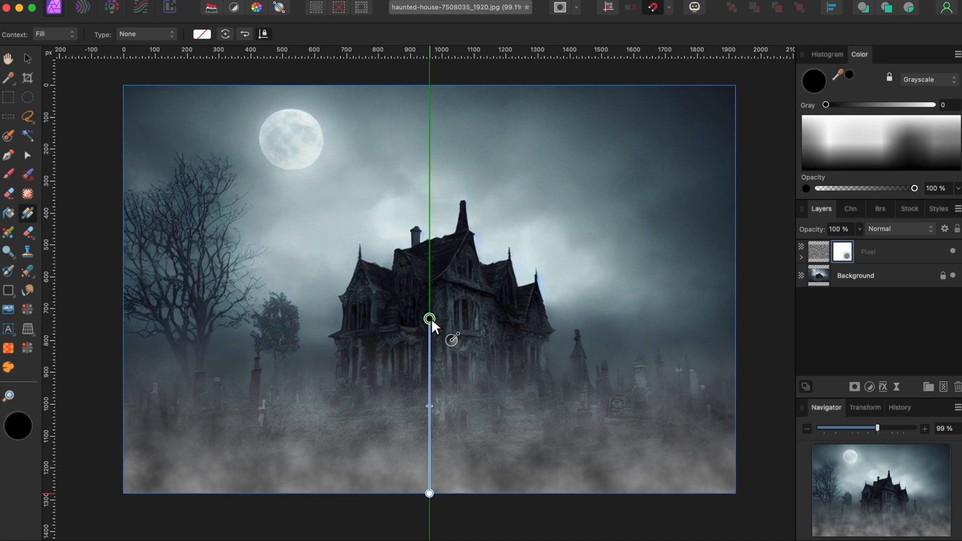
left_click_drag(429, 320, 430, 321)
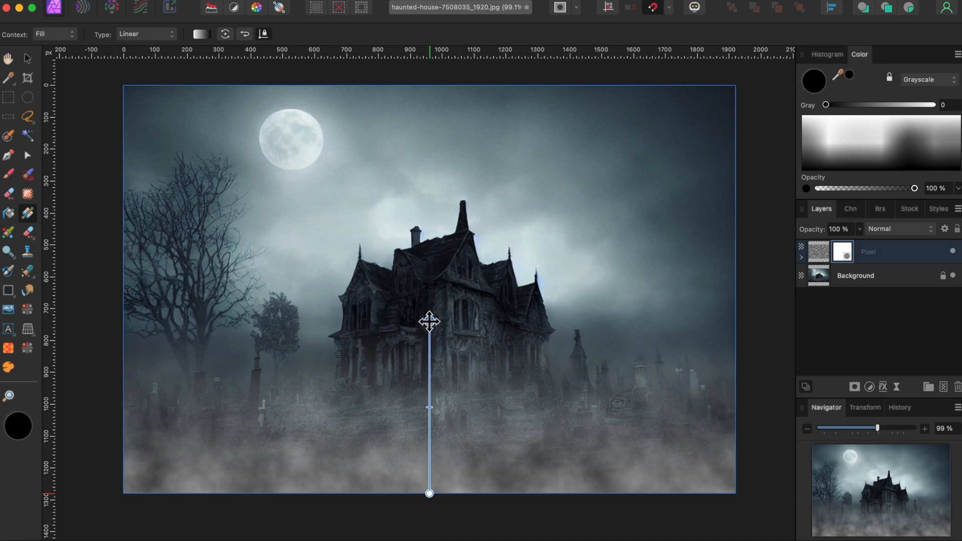
mouse_move(429, 409)
left_mouse_down()
mouse_move(430, 400)
mouse_move(430, 424)
left_mouse_up()
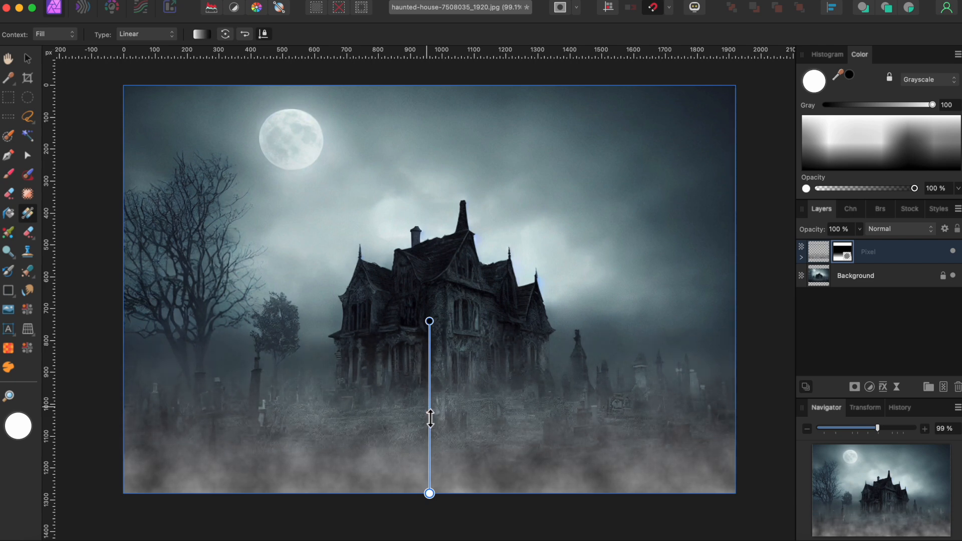
left_click(85, 402)
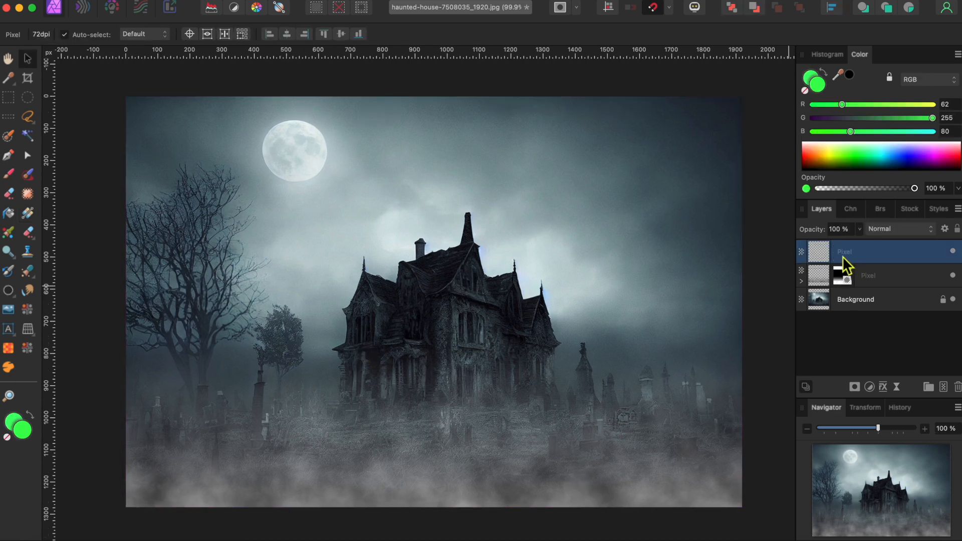
Trace the first narrow pane of the house's left upper window as a closed Pen outline
scroll(353, 348, "up", 10)
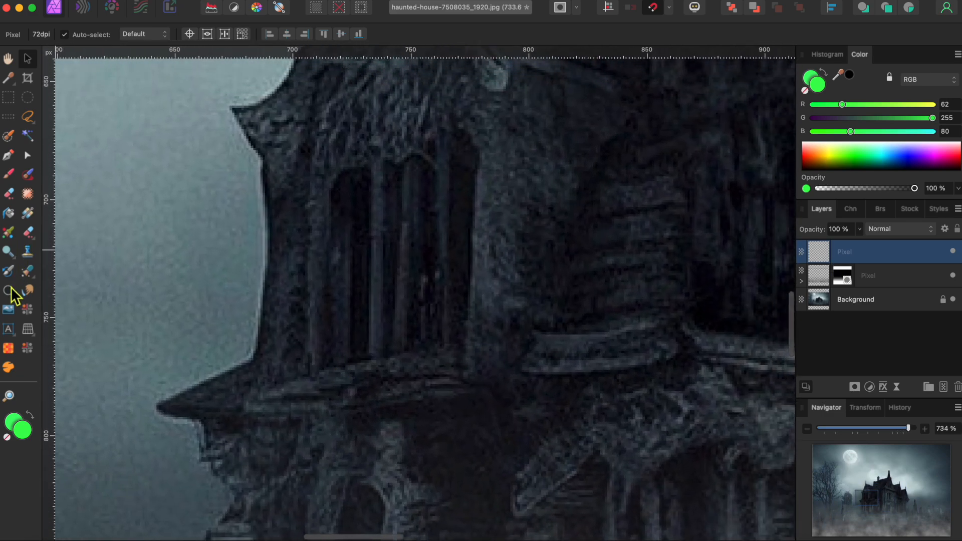
left_click(9, 157)
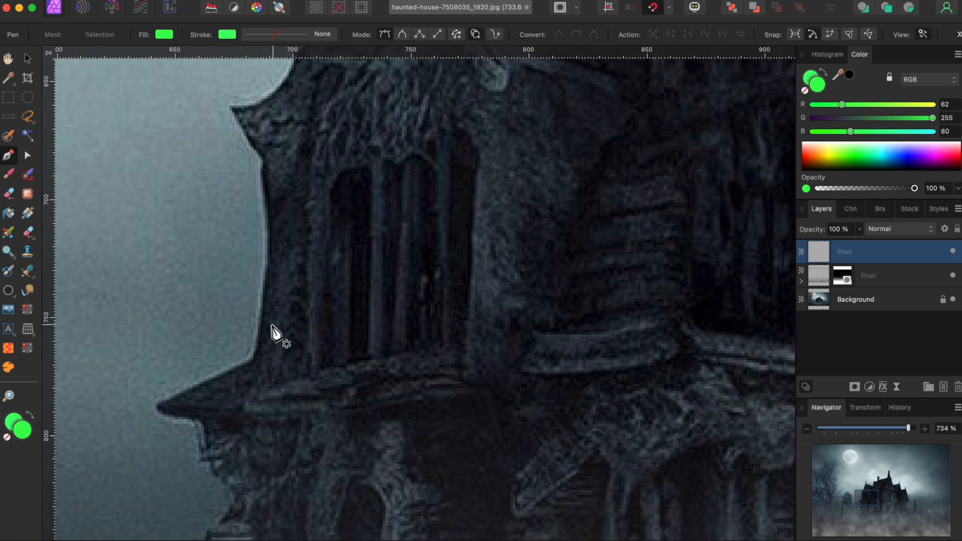
left_click(328, 366)
left_click(329, 296)
left_click(328, 247)
left_click(332, 216)
left_click(344, 174)
left_click(362, 168)
left_click(371, 179)
left_click(372, 219)
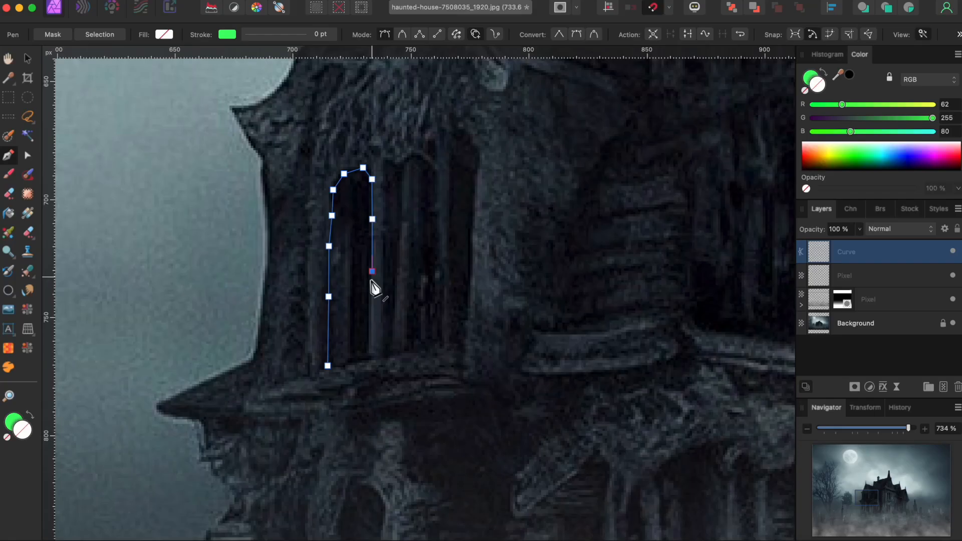
left_click(372, 321)
left_click(370, 355)
left_click(352, 360)
left_click(328, 366)
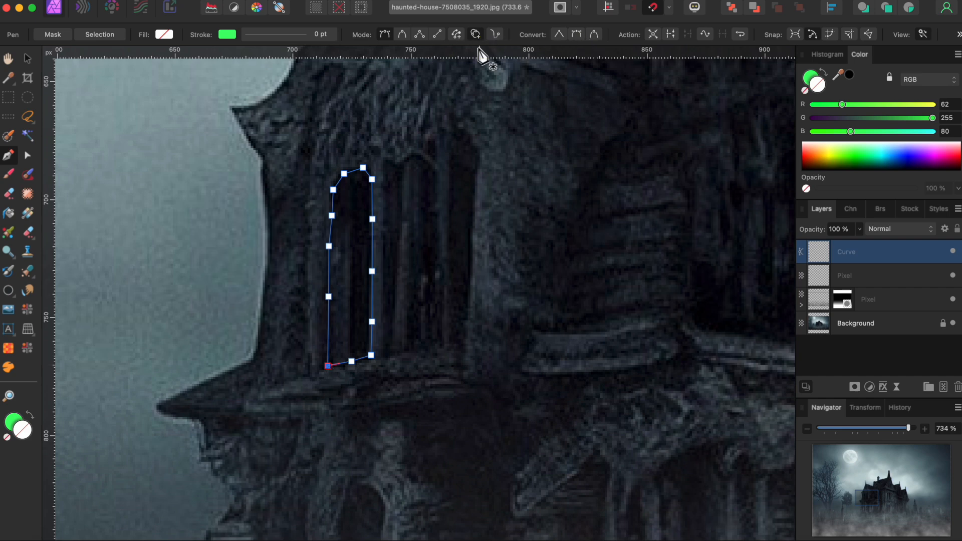
Trace the second pane of the left upper window as a closed Pen outline
left_click(386, 353)
left_click(385, 309)
left_click(385, 252)
left_click(388, 199)
left_click(388, 178)
left_click(397, 159)
left_click(415, 151)
left_click(433, 162)
left_click(440, 198)
left_click(441, 244)
left_click(441, 297)
left_click(443, 343)
left_click(387, 353)
Trace the leftmost pane of the house's right three-pane window as a closed Pen outline
scroll(393, 363, "right", 10)
left_click(443, 363)
left_click(441, 286)
left_click(441, 219)
left_click(441, 175)
left_click(453, 150)
left_click(474, 142)
left_click(481, 144)
left_click(482, 299)
left_click(488, 366)
left_click(443, 364)
Trace the middle pane of the right three-pane window as a closed Pen outline
left_click(506, 375)
left_click(504, 312)
left_click(502, 235)
left_click(502, 187)
left_click(500, 152)
left_click(520, 142)
left_click(541, 159)
left_click(549, 305)
left_click(553, 373)
left_click(506, 375)
Trace the rightmost pane of the three-pane window as a closed Pen outline
left_click(574, 374)
left_click(574, 265)
left_click(576, 187)
left_click(593, 158)
left_click(615, 170)
left_click(633, 215)
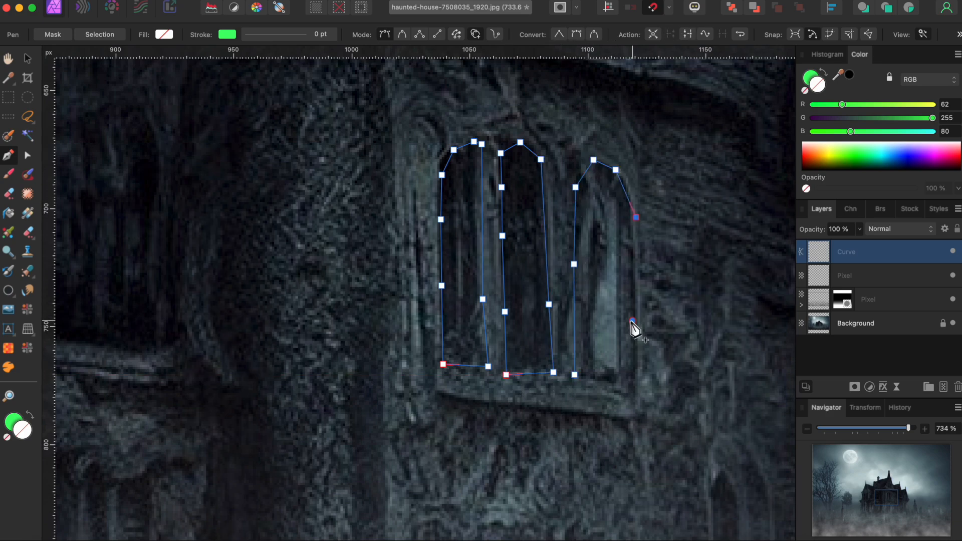
left_click(631, 319)
left_click(629, 382)
left_click(574, 374)
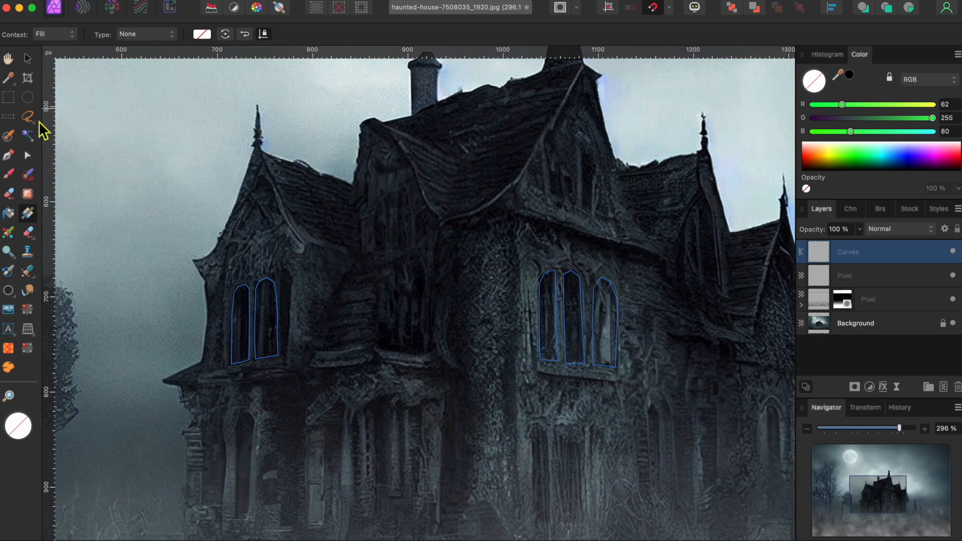
Convert the window outlines to a selection and add a green fill layer from it
left_click(11, 157)
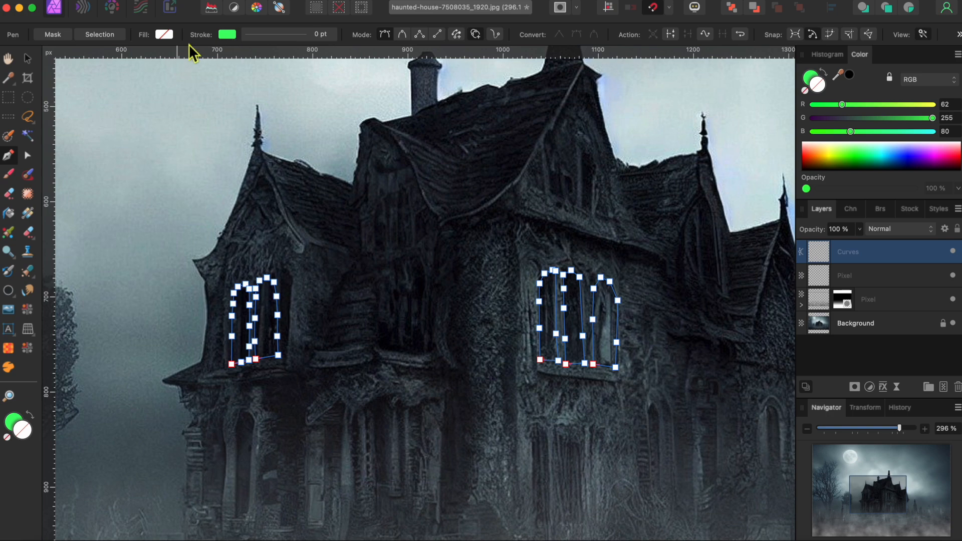
left_click(107, 35)
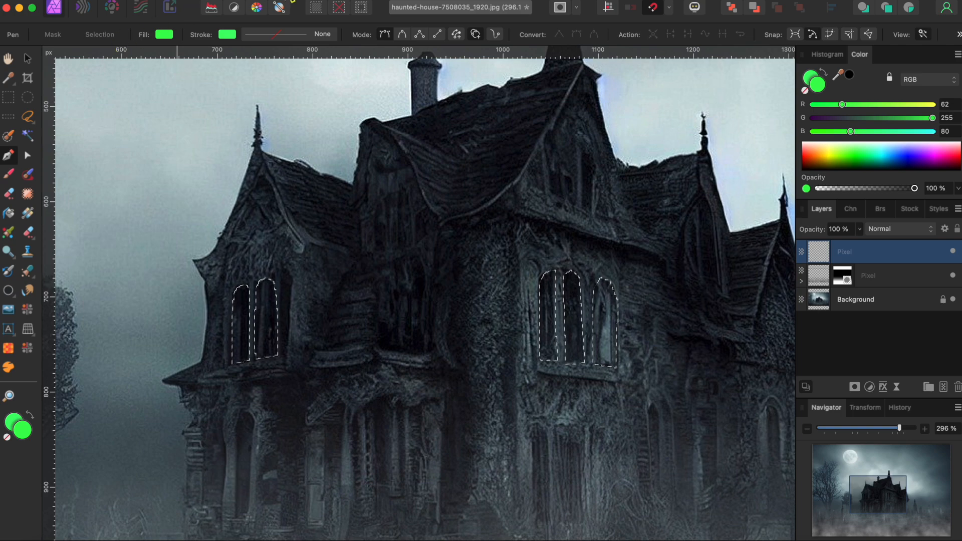
left_click(263, 0)
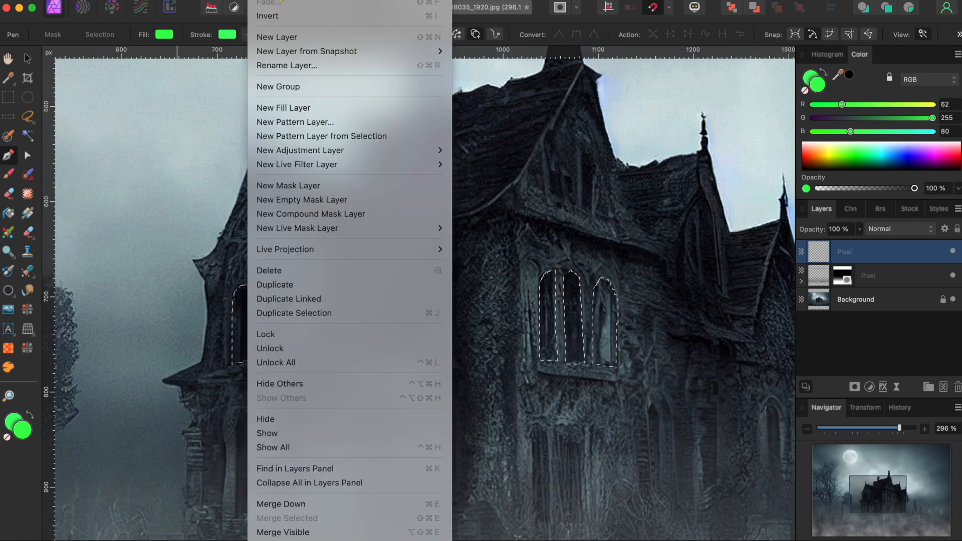
left_click(309, 112)
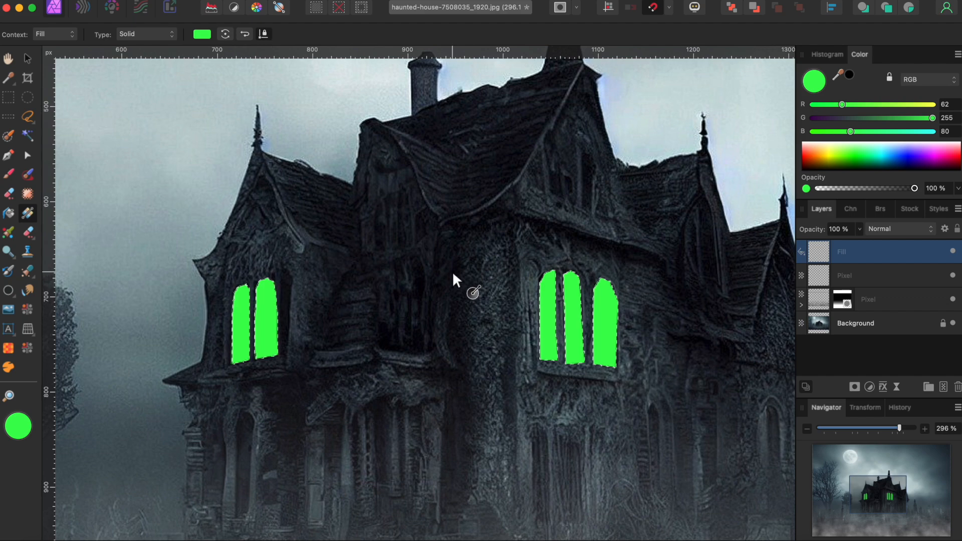
Set the green window fill layer's blend mode to Multiply
left_click(893, 228)
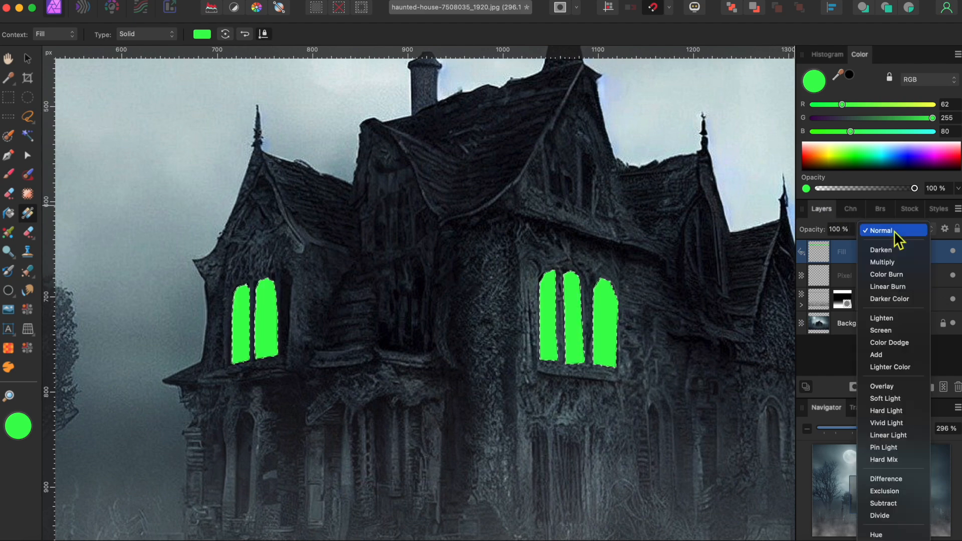
left_click(886, 263)
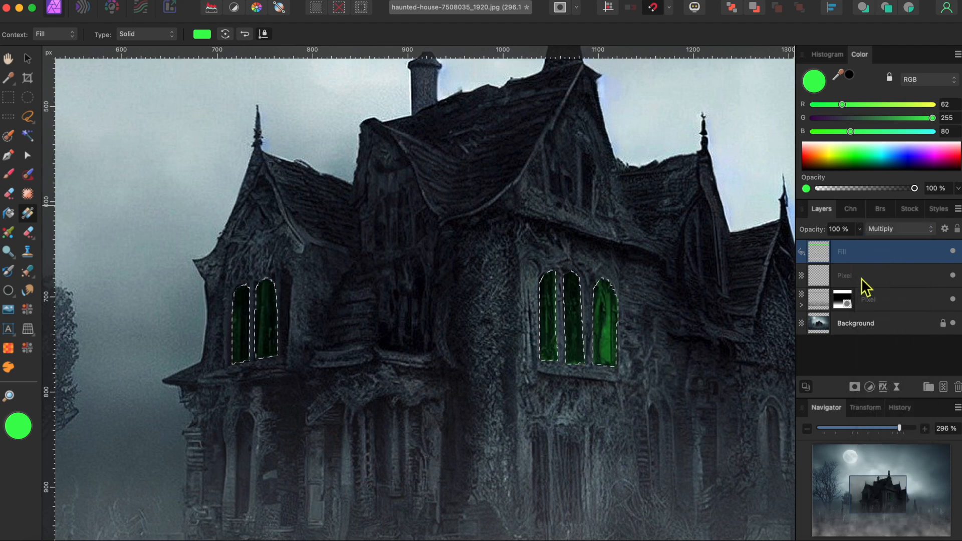
scroll(757, 482, "down", 3)
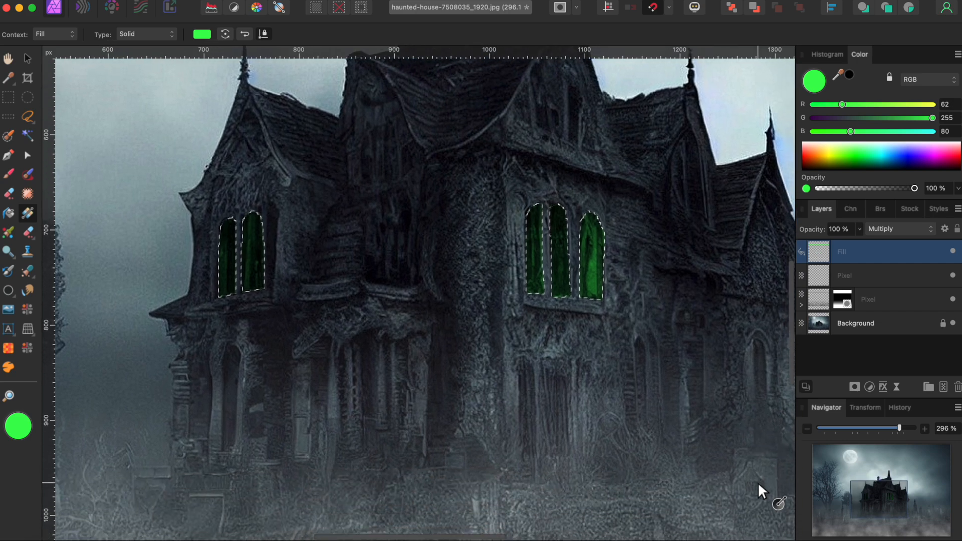
scroll(758, 482, "down", 1)
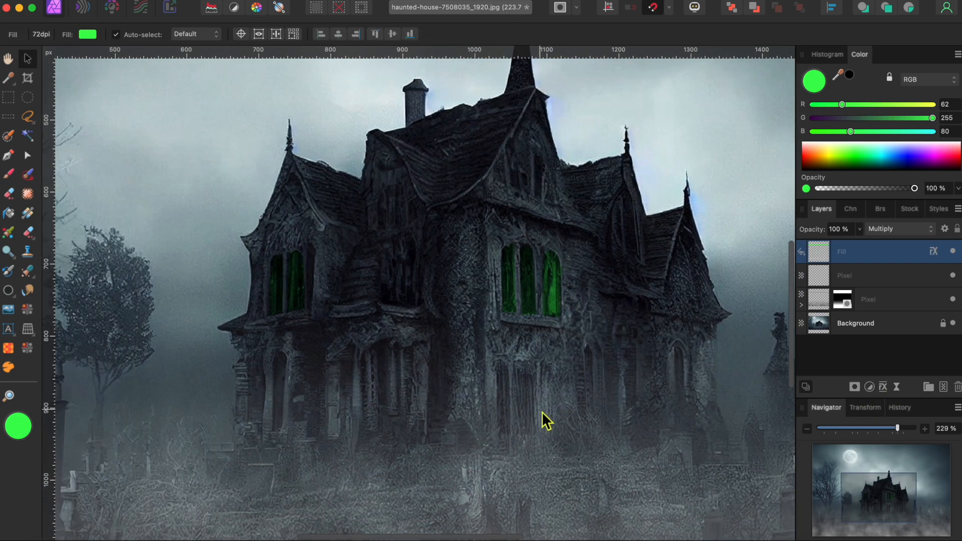
scroll(542, 411, "down", 6)
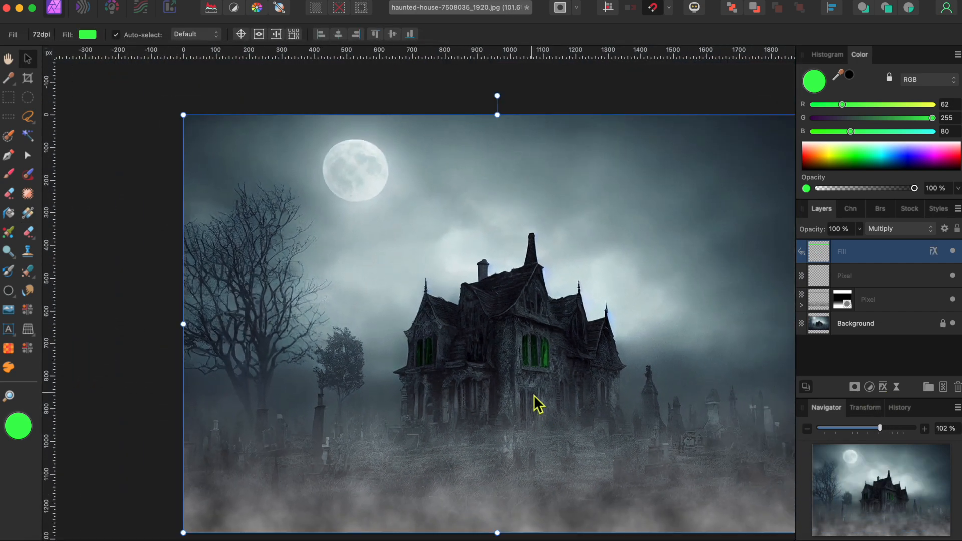
Show the asset library and place the bat from the Animals category over the moon
scroll(537, 404, "right", 3)
scroll(537, 404, "down", 2)
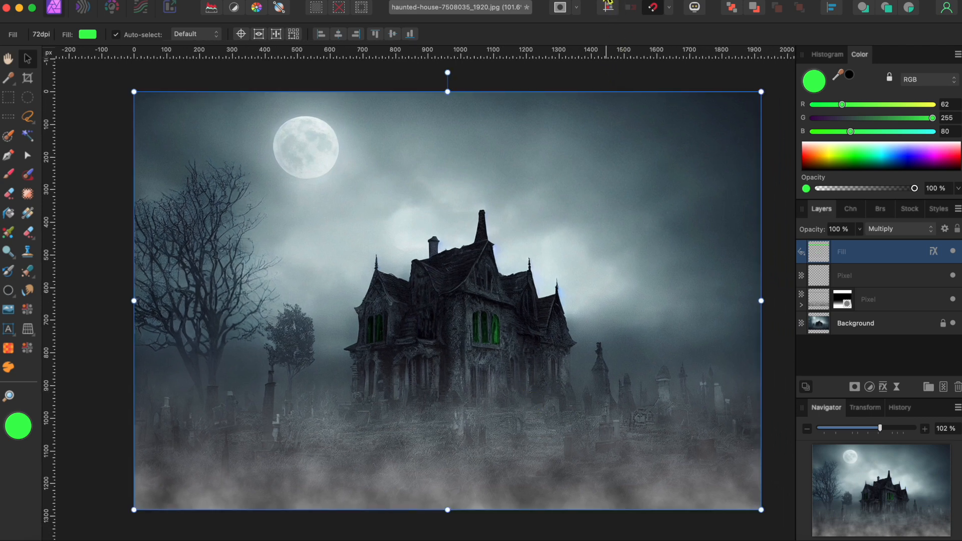
left_click(608, 3)
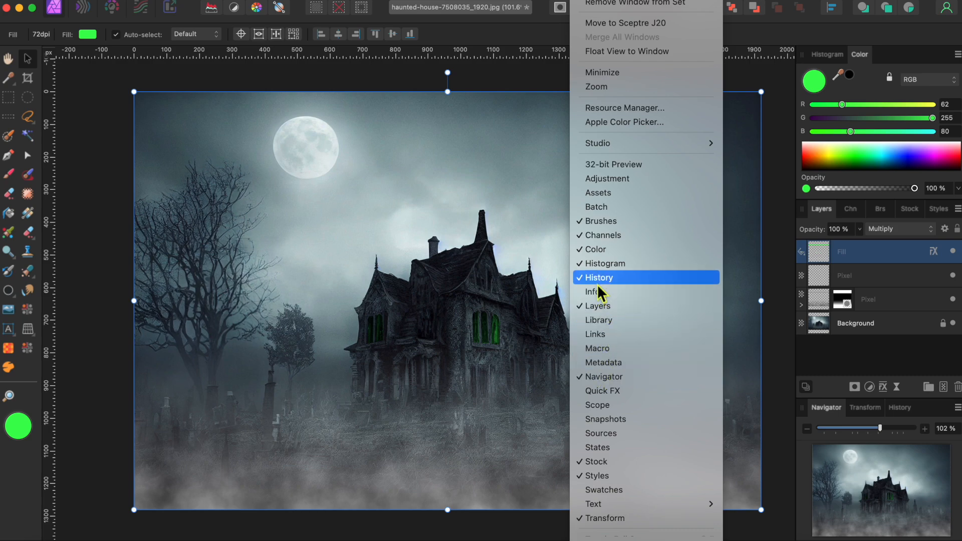
left_click(599, 197)
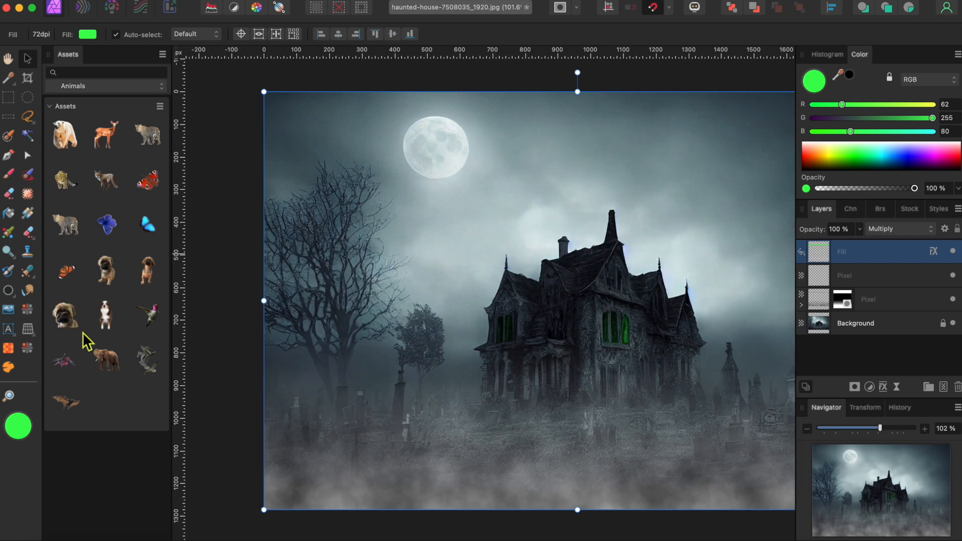
left_click_drag(72, 402, 434, 156)
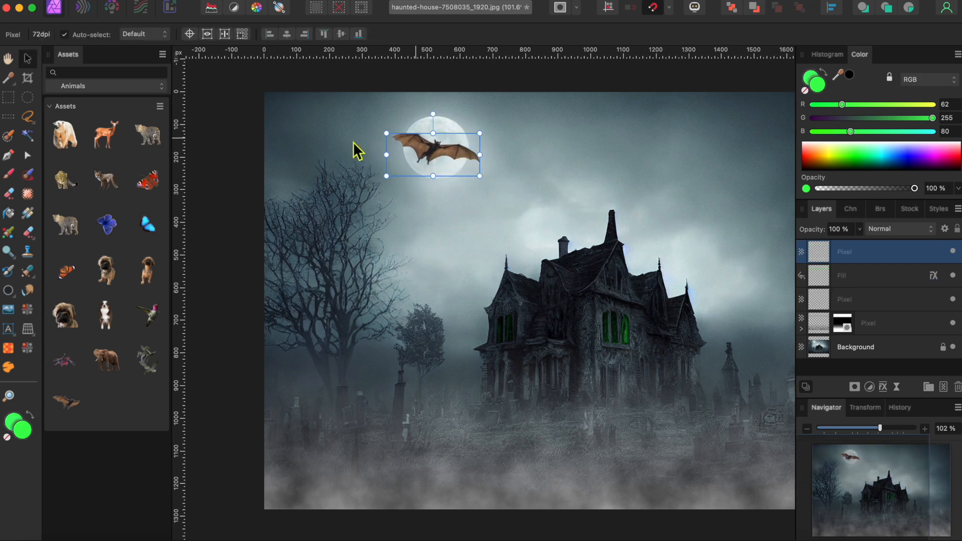
Hide the asset library, then shrink the bat and position it overlapping the moon's right edge
left_click(162, 54)
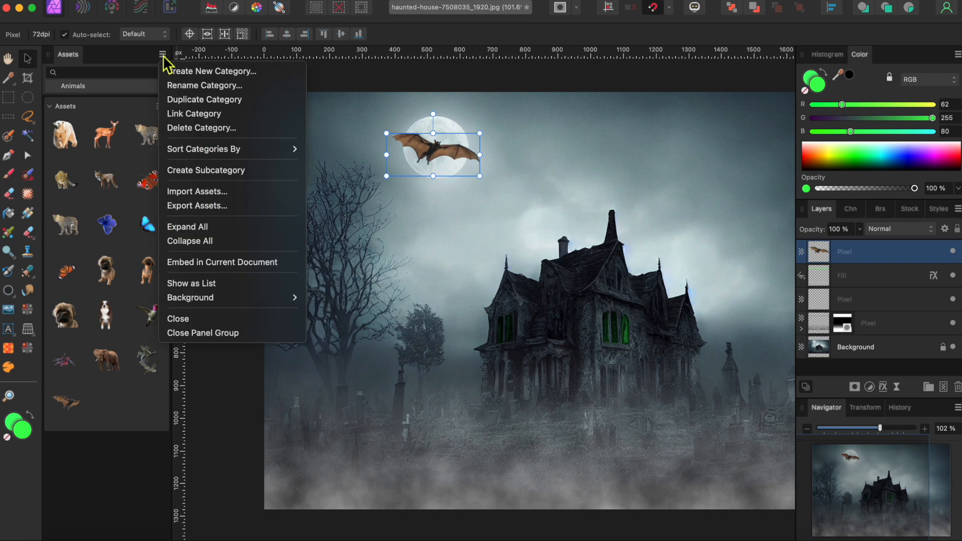
left_click(189, 324)
left_click_drag(257, 133, 325, 152)
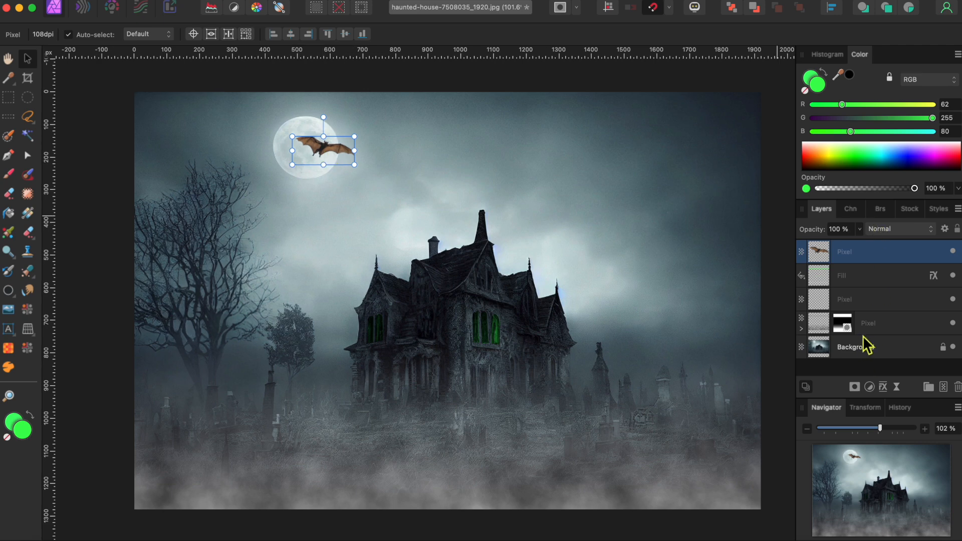
Add a black Color Overlay layer effect at 100% opacity to the bat, turning it into a silhouette
left_click(885, 387)
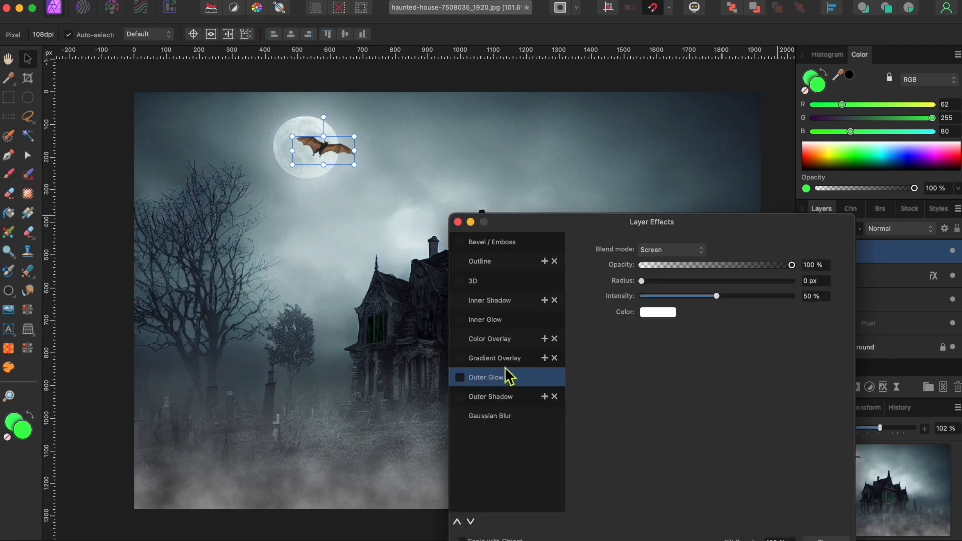
left_click(497, 341)
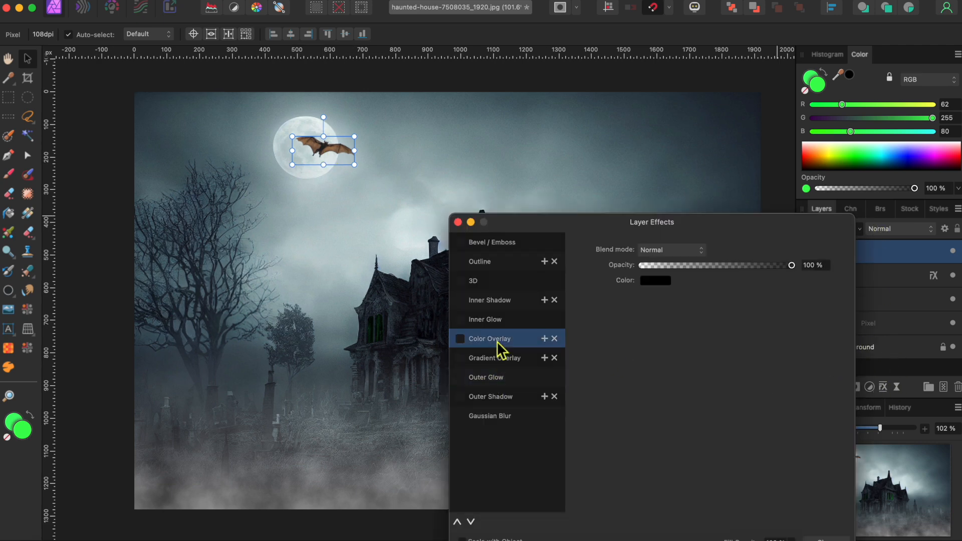
left_click(466, 341)
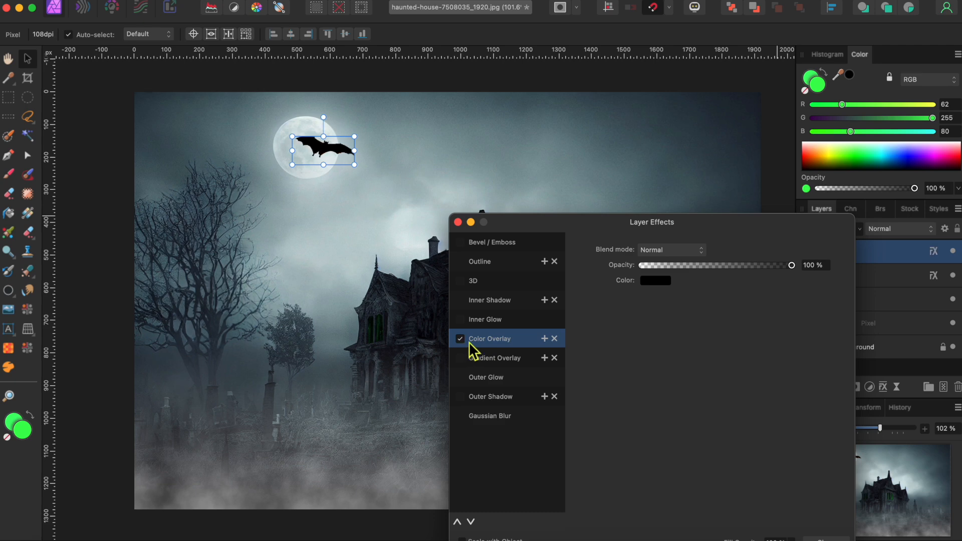
left_click(458, 222)
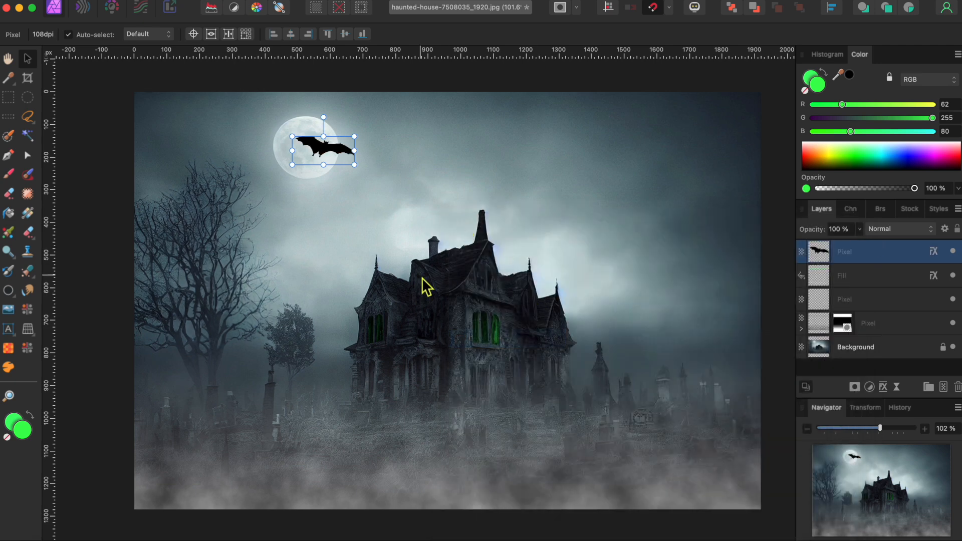